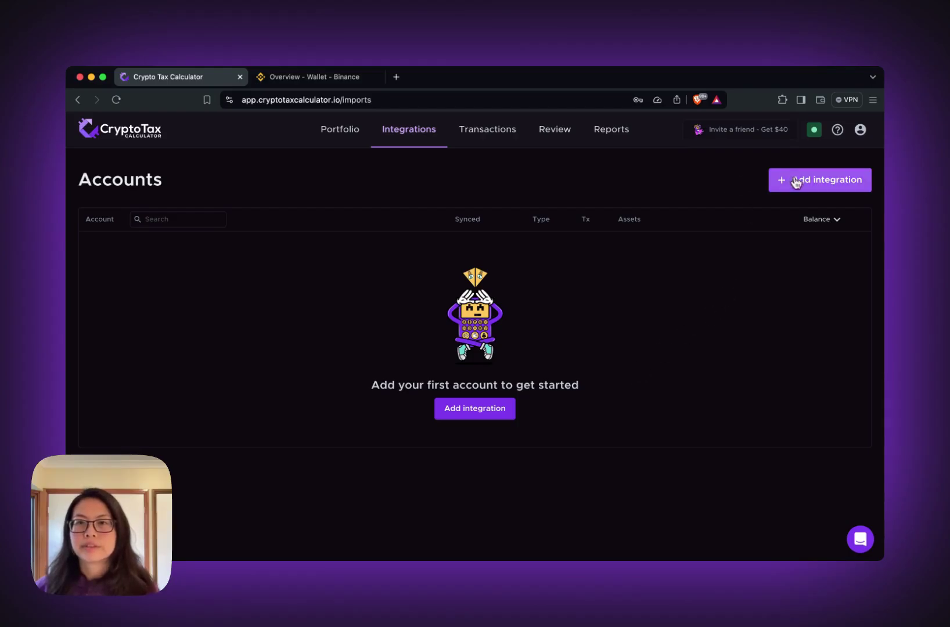
# - Find Binance through the Add integration search and open its API import form
pyautogui.click(817, 183)
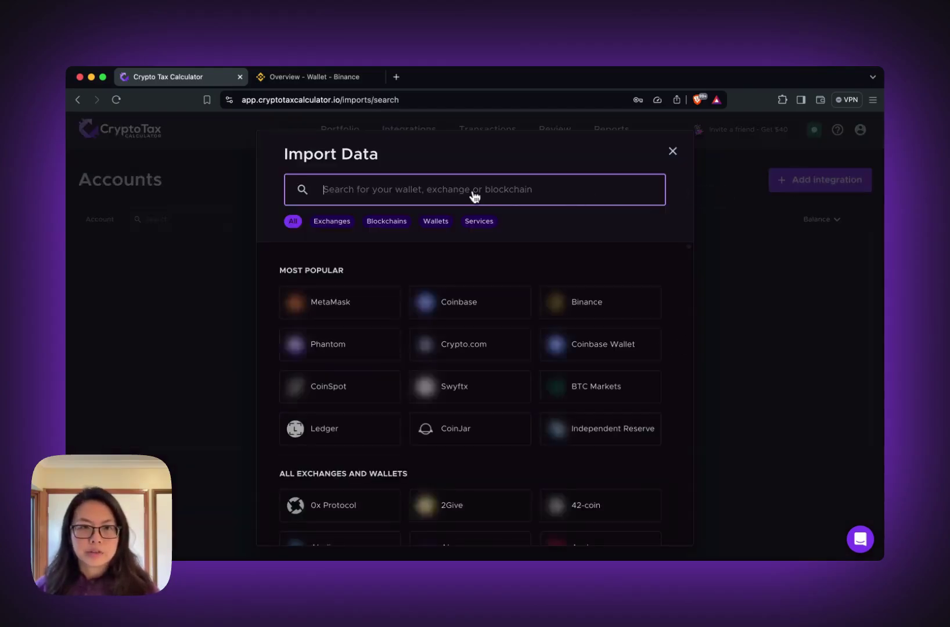
pyautogui.write('bi')
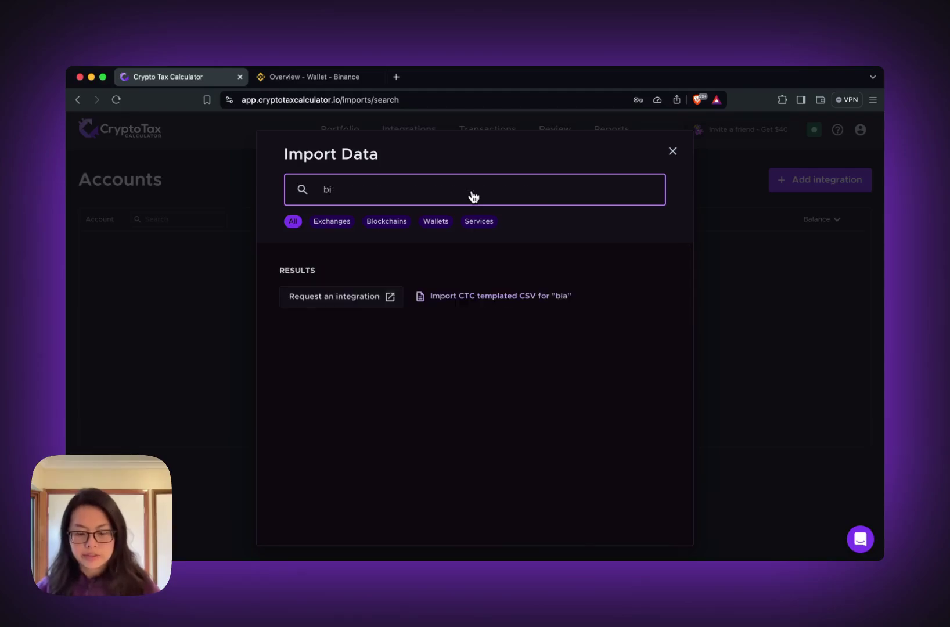
pyautogui.write('nan')
pyautogui.click(407, 312)
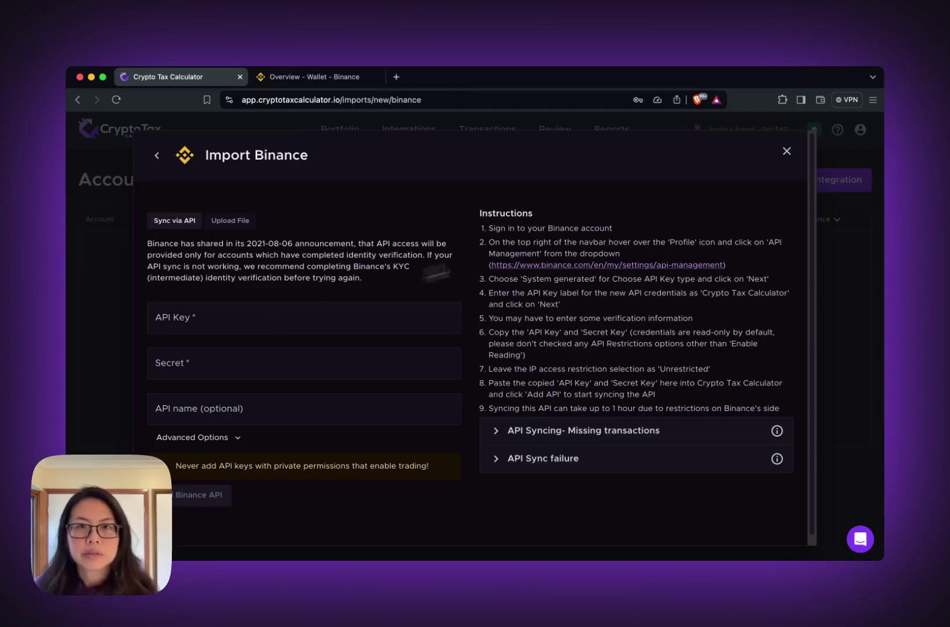
# - Create a system-generated Binance API key labelled 'CTC test' and submit it for passkey verification
pyautogui.click(574, 266)
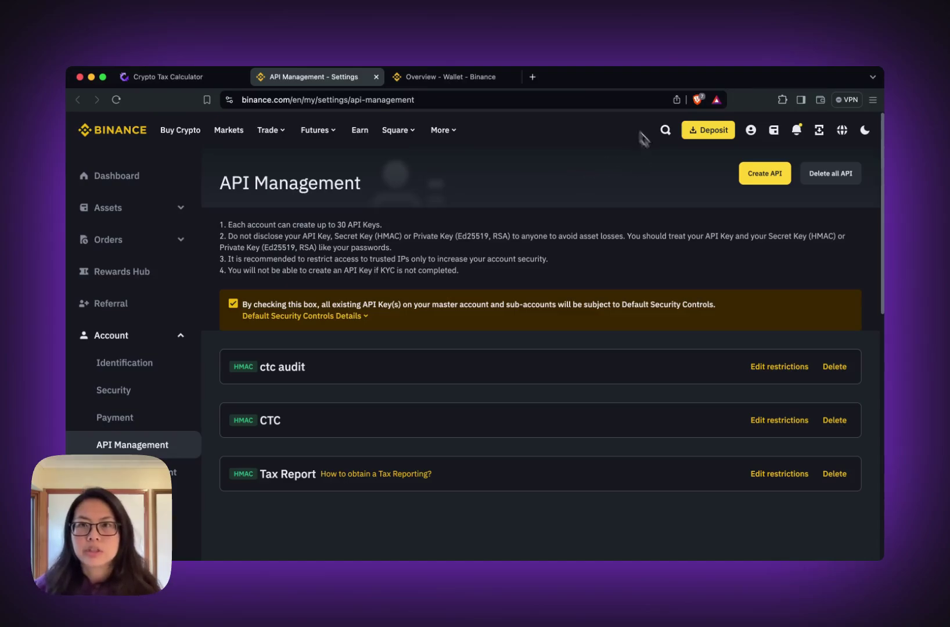
pyautogui.click(765, 177)
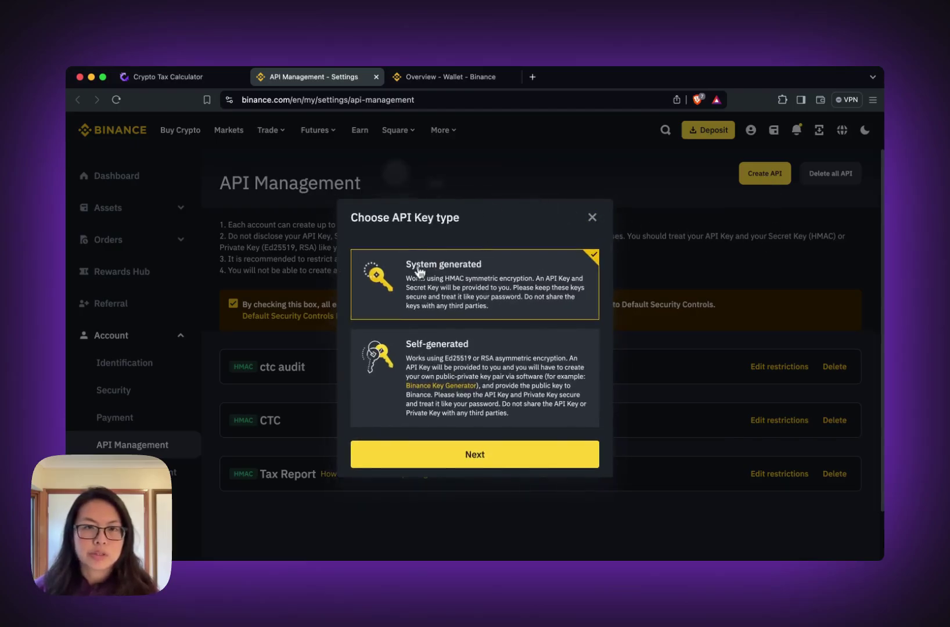
pyautogui.click(520, 452)
pyautogui.click(453, 346)
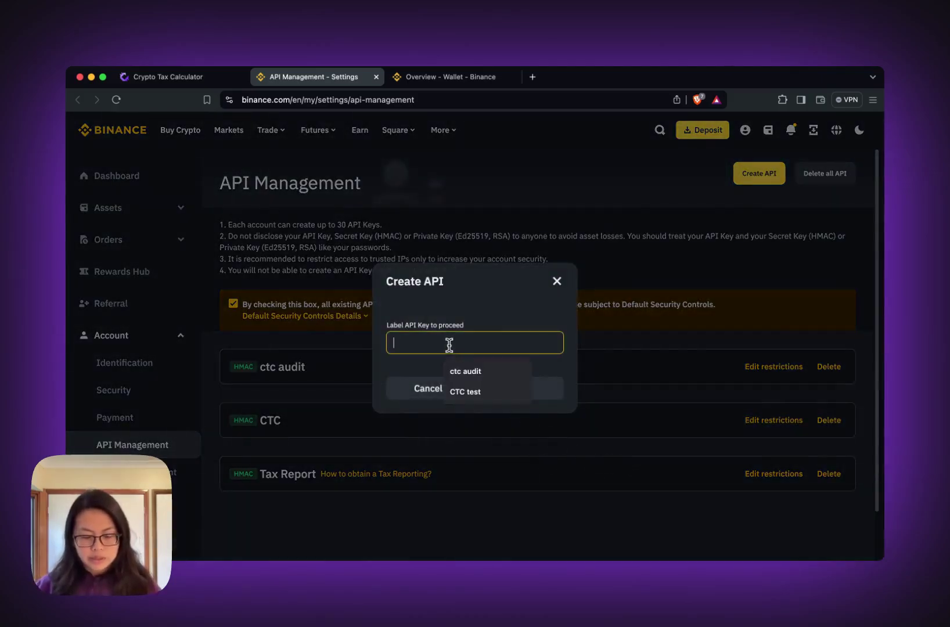
pyautogui.write('CTC test')
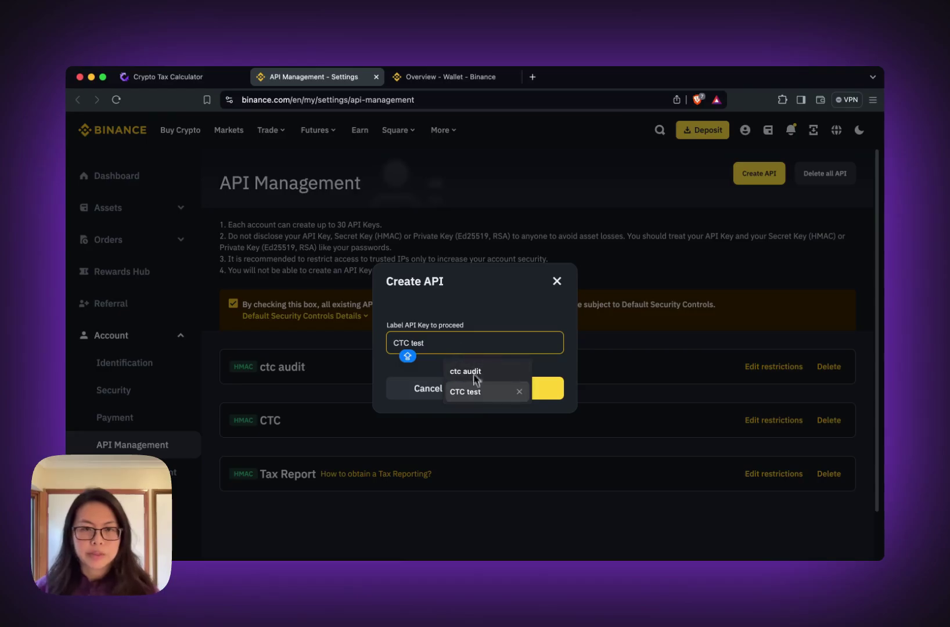
pyautogui.click(475, 391)
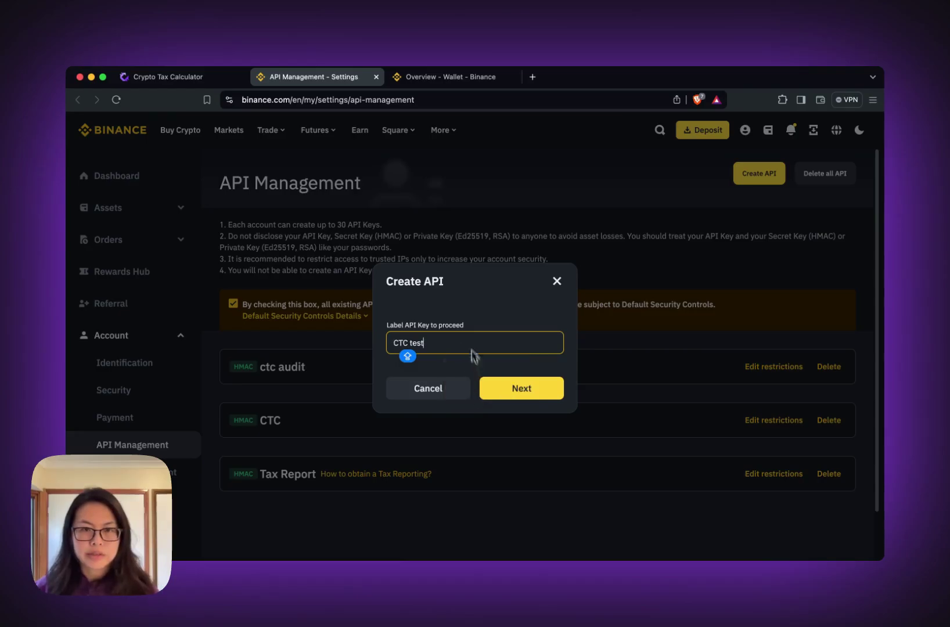
pyautogui.click(529, 388)
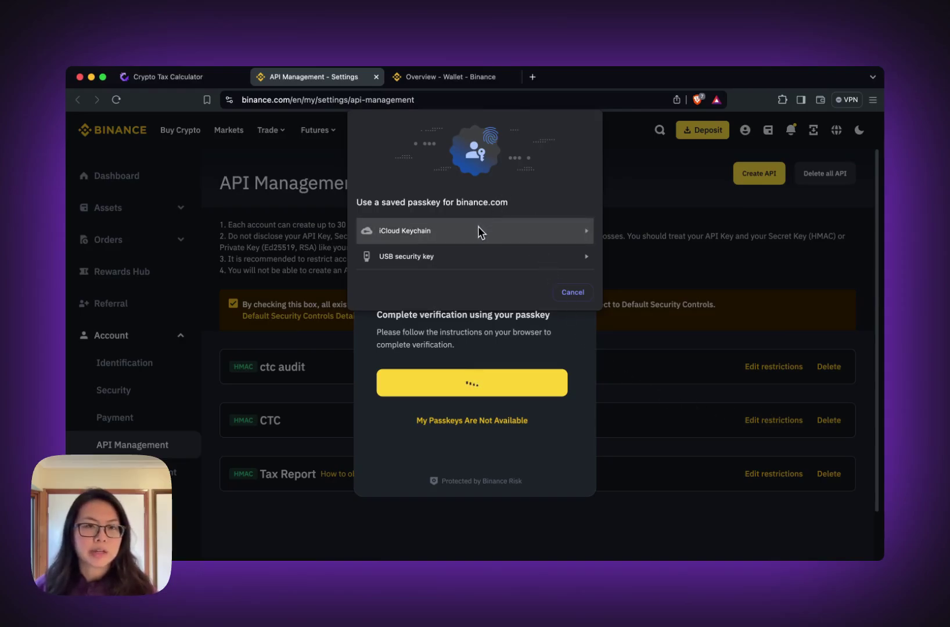
# - Confirm the passkey to create the CTC test key and copy its API Key
pyautogui.click(556, 234)
pyautogui.scroll(-1, 565, 283)
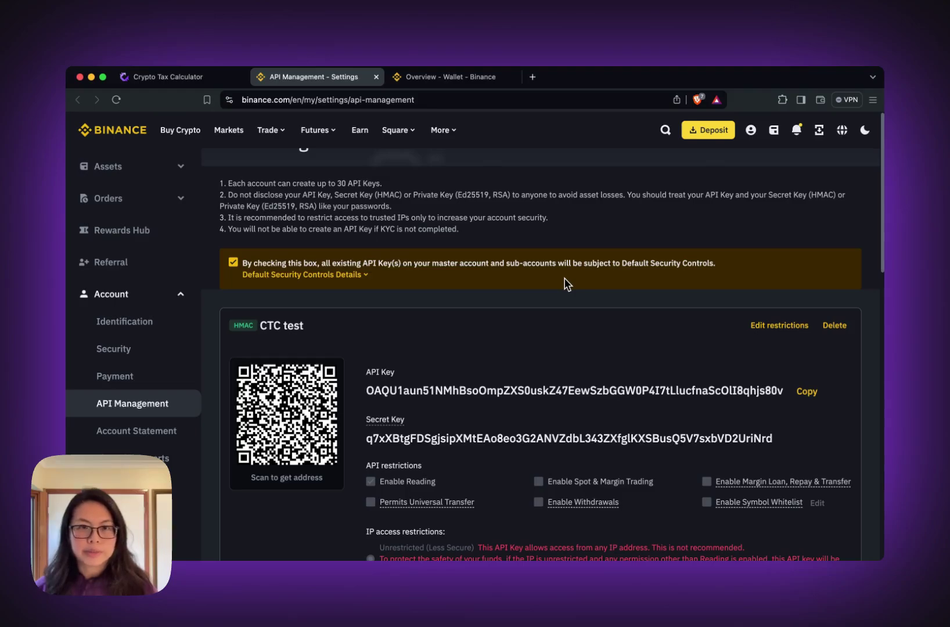
pyautogui.scroll(-1, 582, 333)
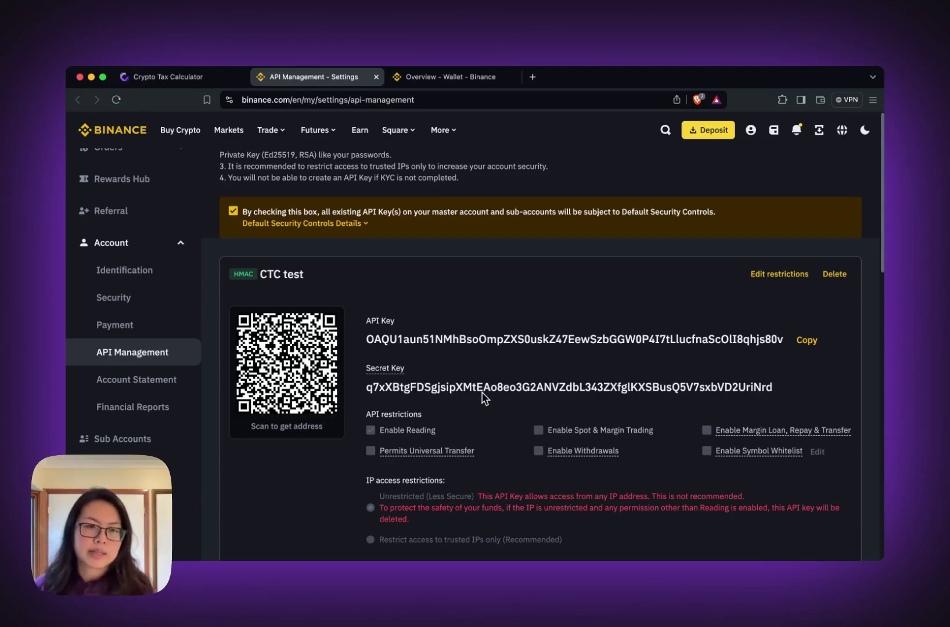
pyautogui.scroll(-1, 677, 344)
pyautogui.scroll(-2, 678, 343)
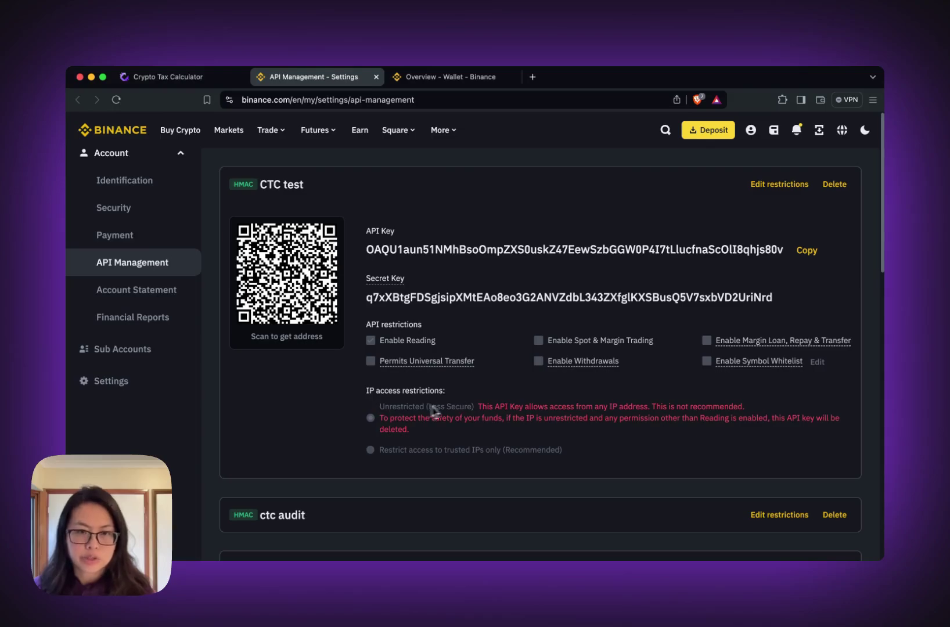
pyautogui.click(807, 253)
pyautogui.click(208, 79)
# - Paste the API Key into the Binance import form and select the Secret Key
pyautogui.click(289, 317)
pyautogui.press('super+v')
pyautogui.click(296, 74)
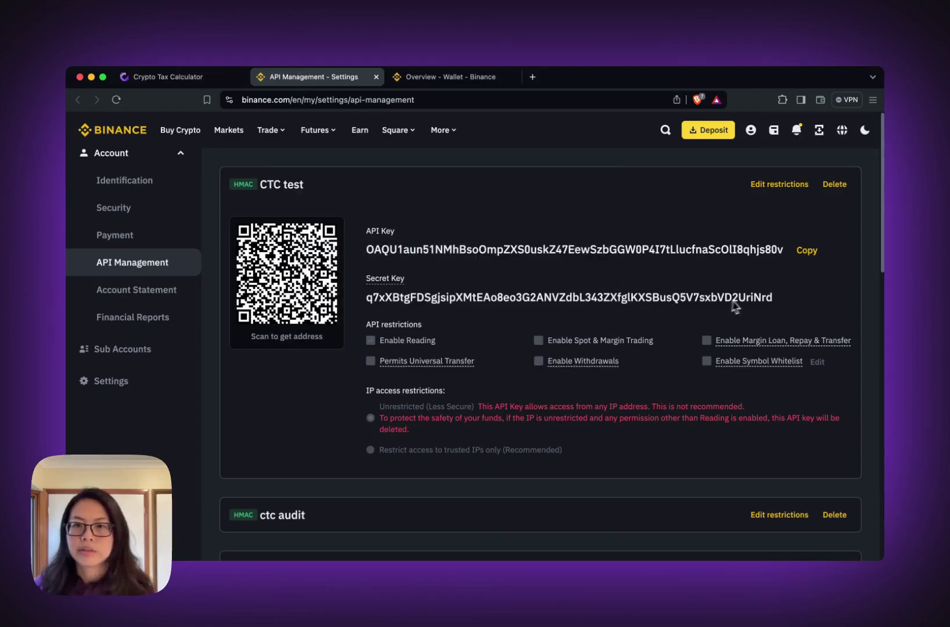
pyautogui.doubleClick(459, 298)
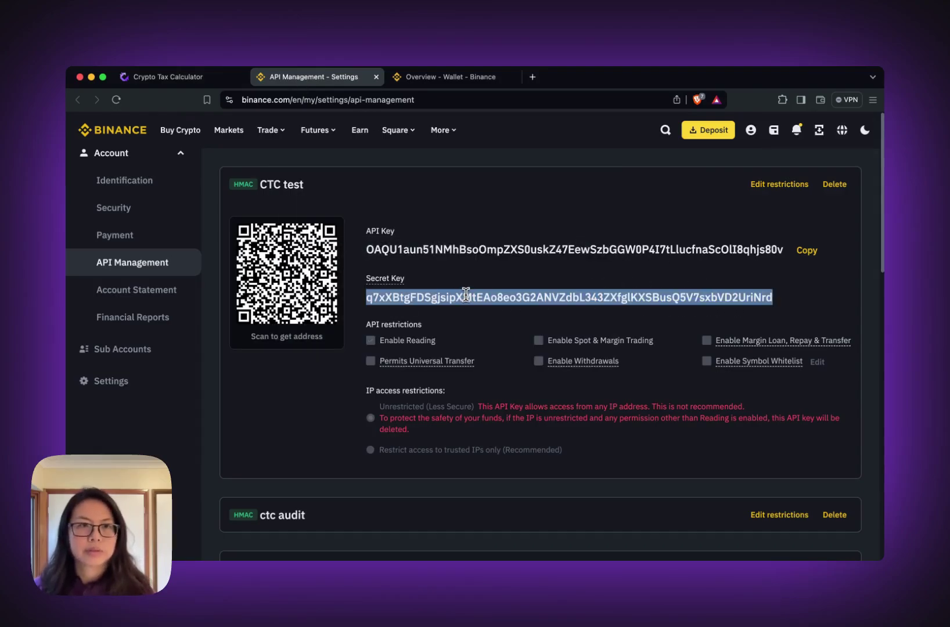
# - Paste the secret, name the source 'Binance CTC test', and add the Binance API
pyautogui.click(190, 77)
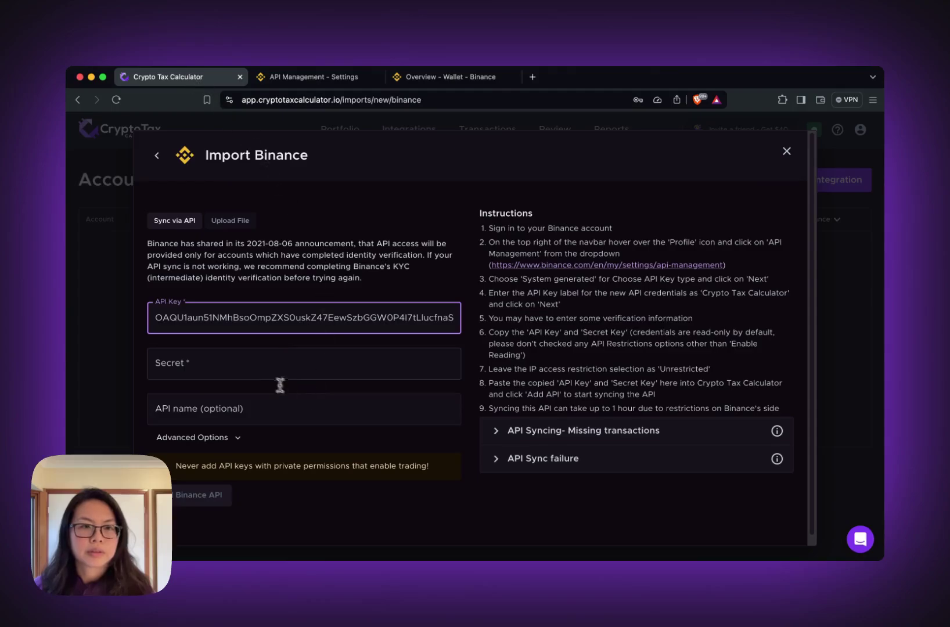
pyautogui.click(269, 367)
pyautogui.press('super+v')
pyautogui.click(253, 399)
pyautogui.write('Bi')
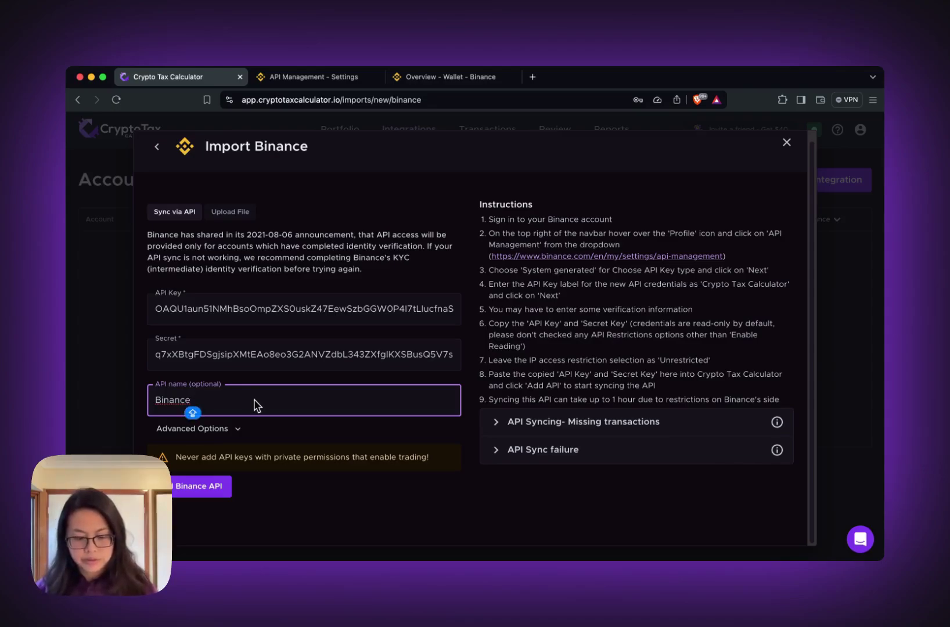
pyautogui.write('CTC test')
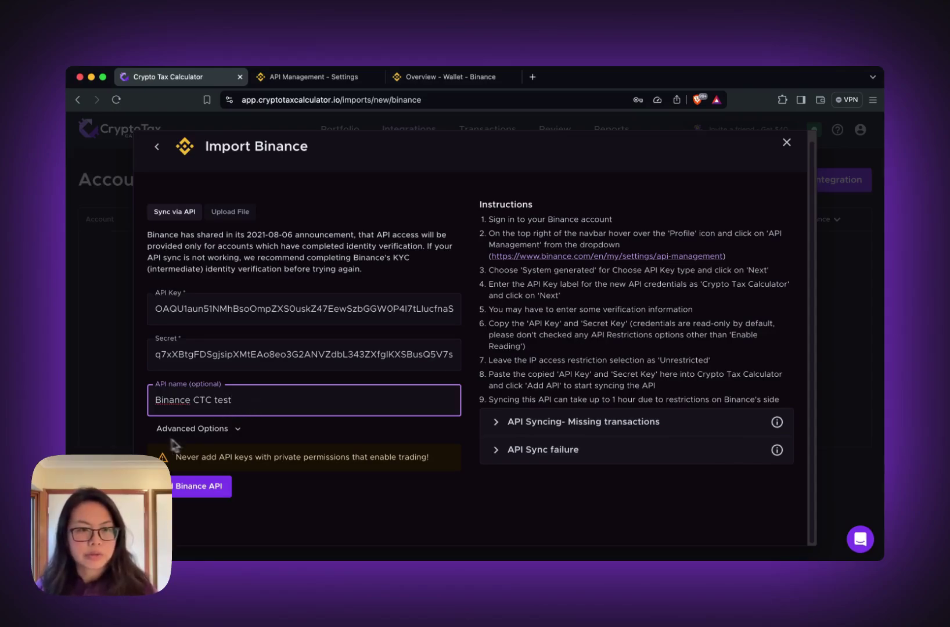
pyautogui.click(331, 487)
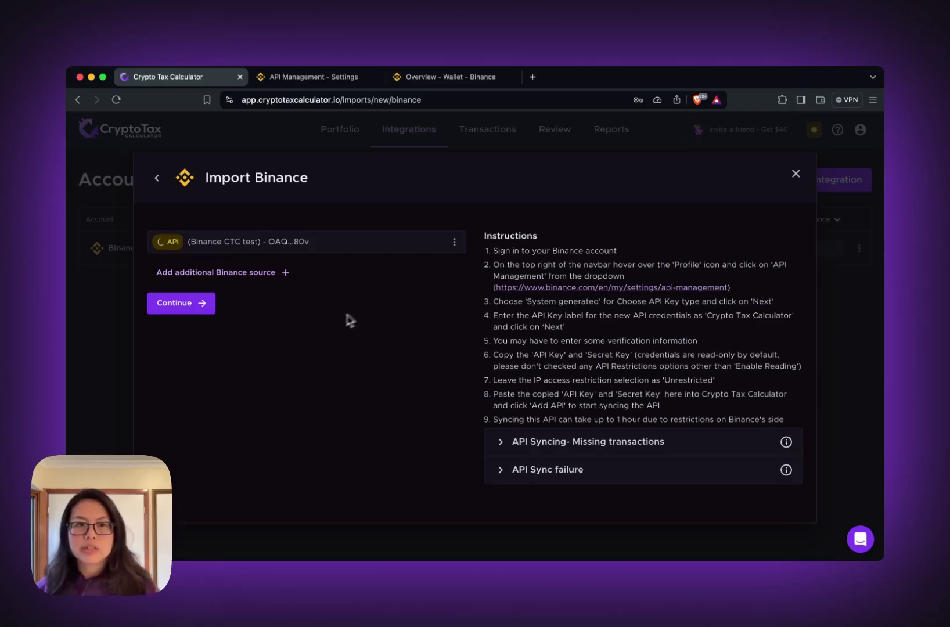
# - Continue to the Accounts page showing Binance syncing, then open the help chat
pyautogui.click(176, 305)
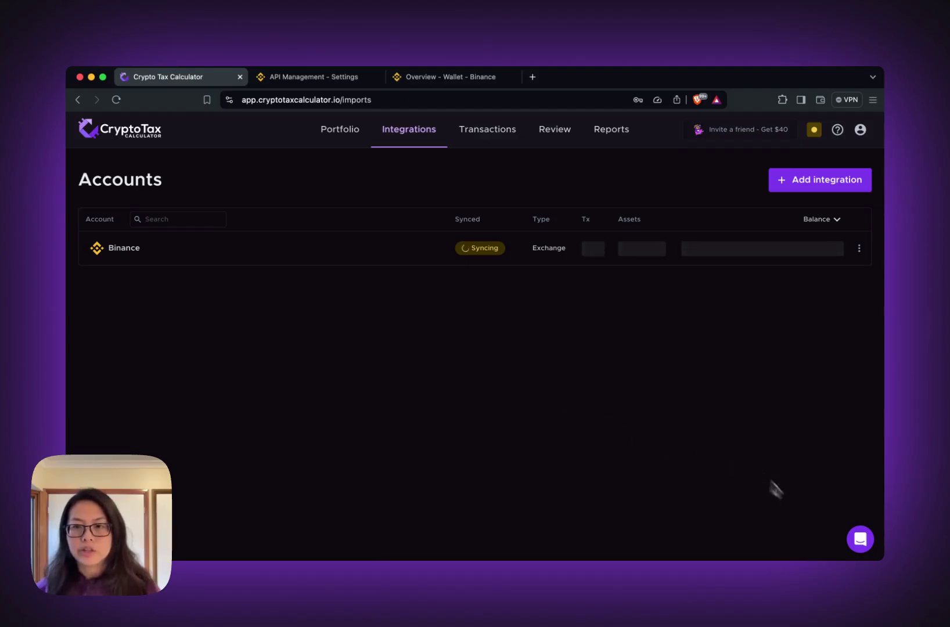
pyautogui.click(861, 541)
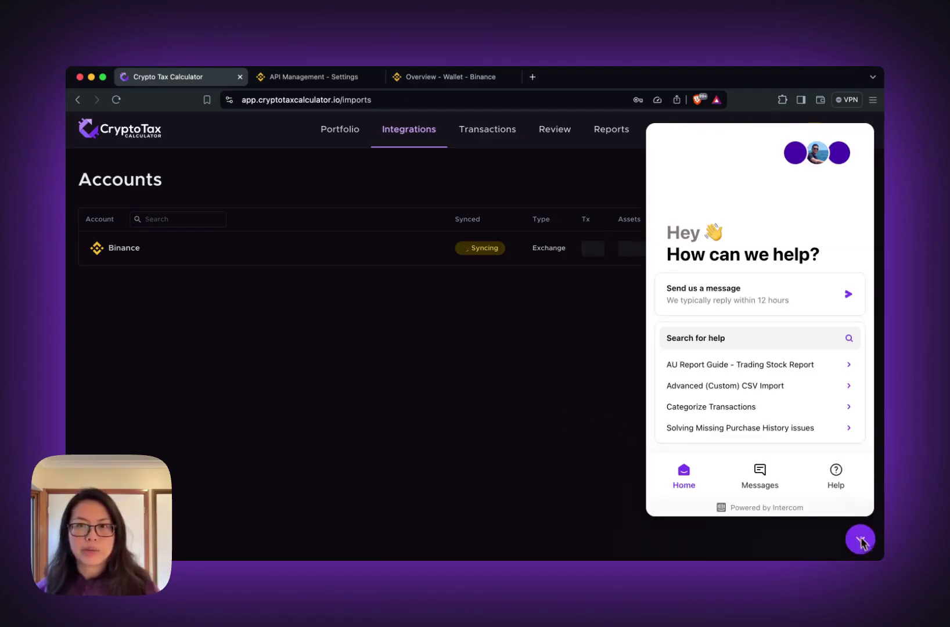